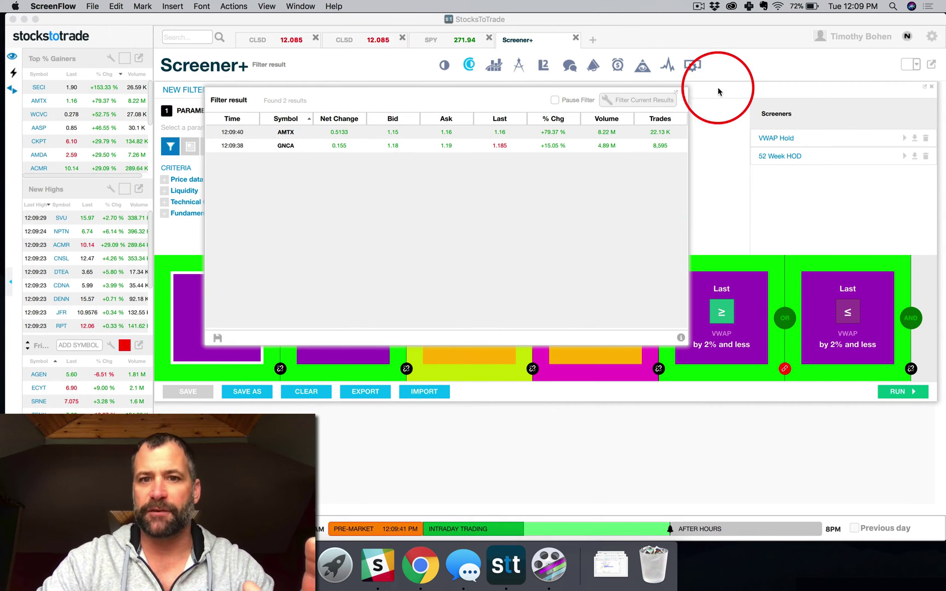
Step: Bring the StocksToTrade window into focus
{"action": "left_click", "coordinate": [639, 45]}
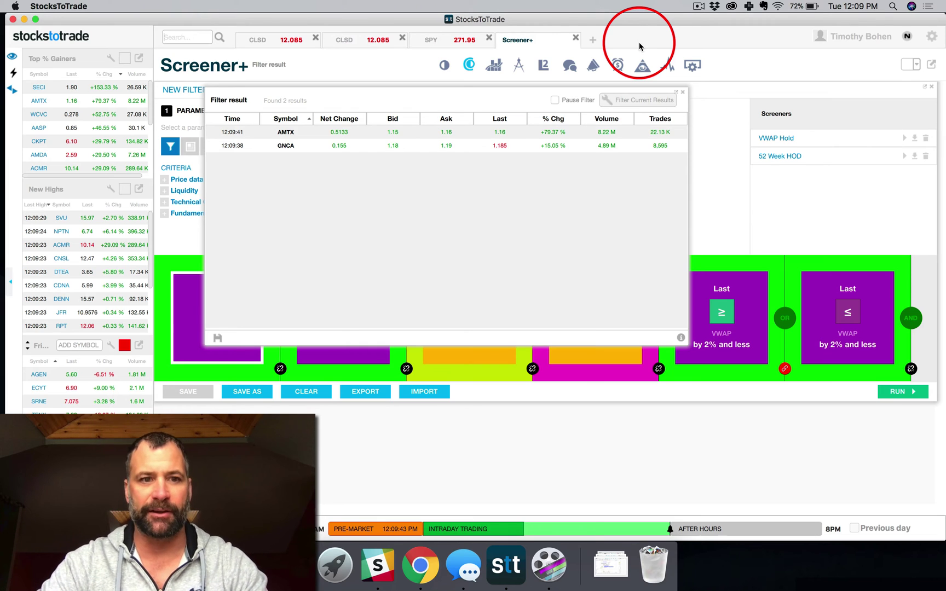
Step: Open a new tab with the Activity Monitor, listing the INNT 1000-share sell limit at 14.7001
{"action": "left_click", "coordinate": [592, 39]}
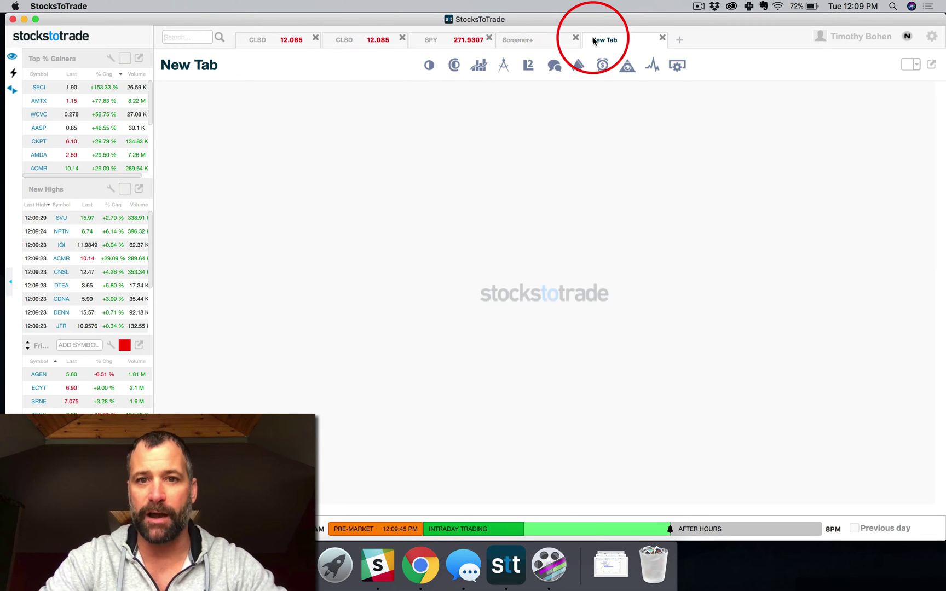
{"action": "left_click", "coordinate": [651, 65]}
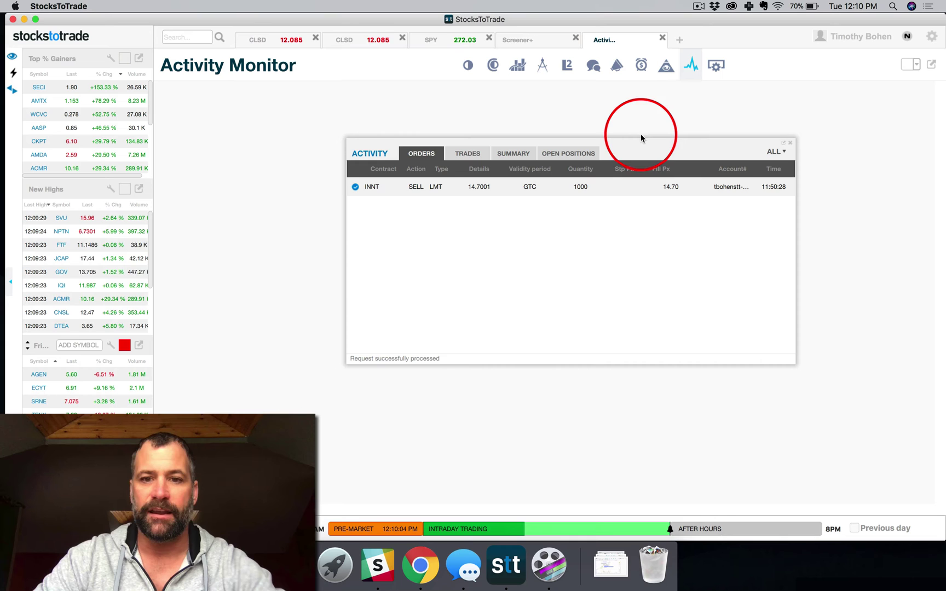
Step: Move the Activity panel up-left, then review INNT trades, orders, summary and the -1000 share position
{"action": "left_click_drag", "start_coordinate": [639, 140], "coordinate": [429, 91]}
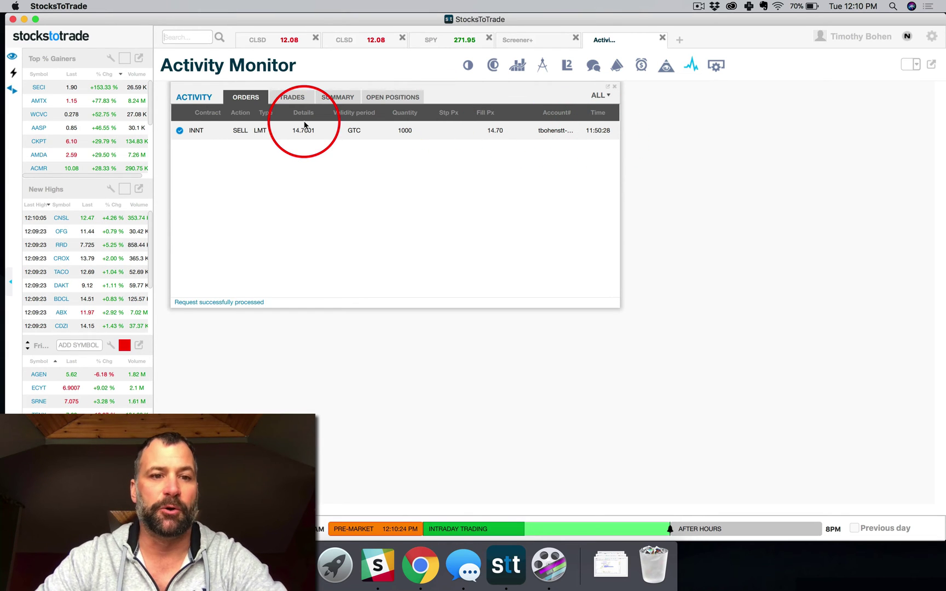
{"action": "left_click", "coordinate": [294, 101]}
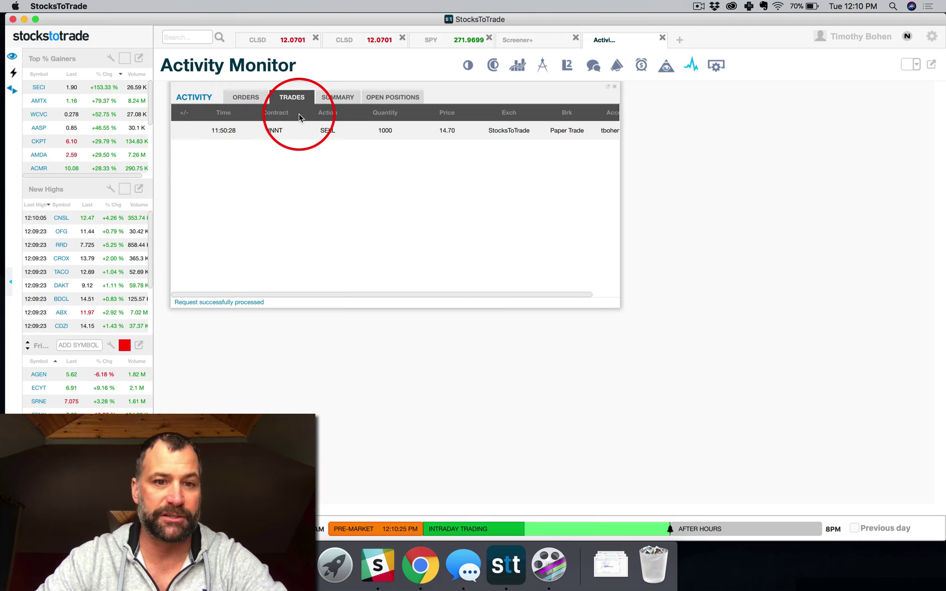
{"action": "left_click", "coordinate": [233, 96]}
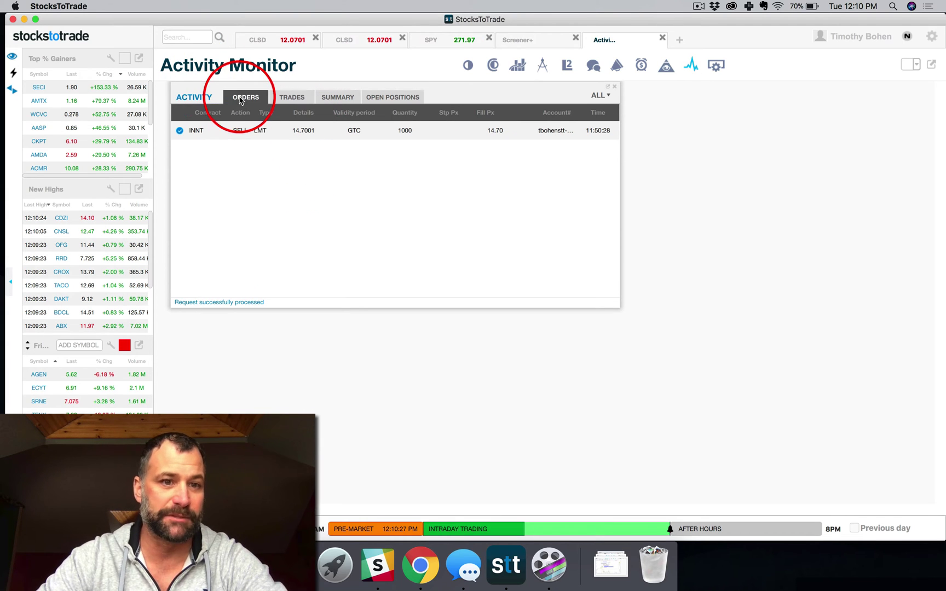
{"action": "left_click", "coordinate": [290, 97]}
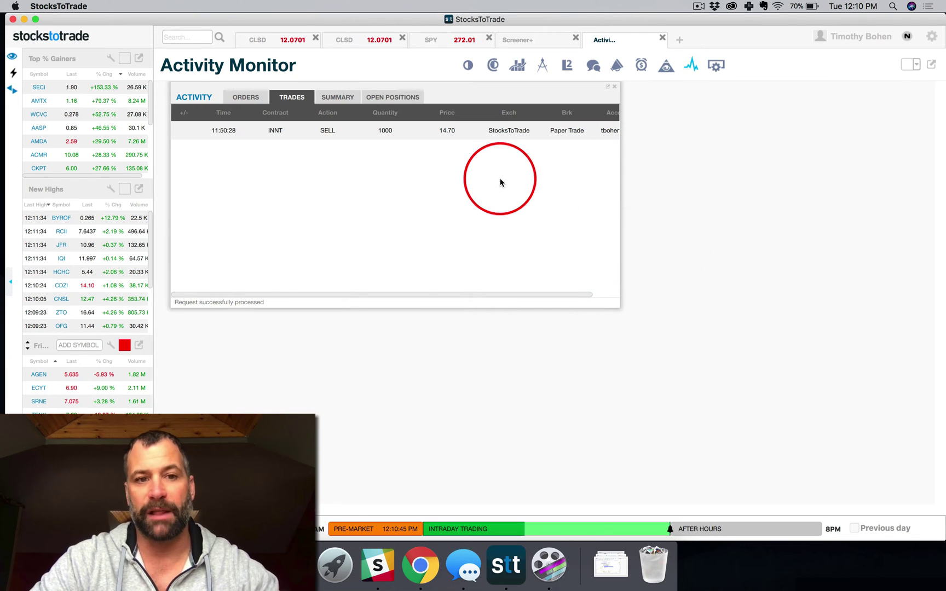
{"action": "left_click", "coordinate": [340, 98]}
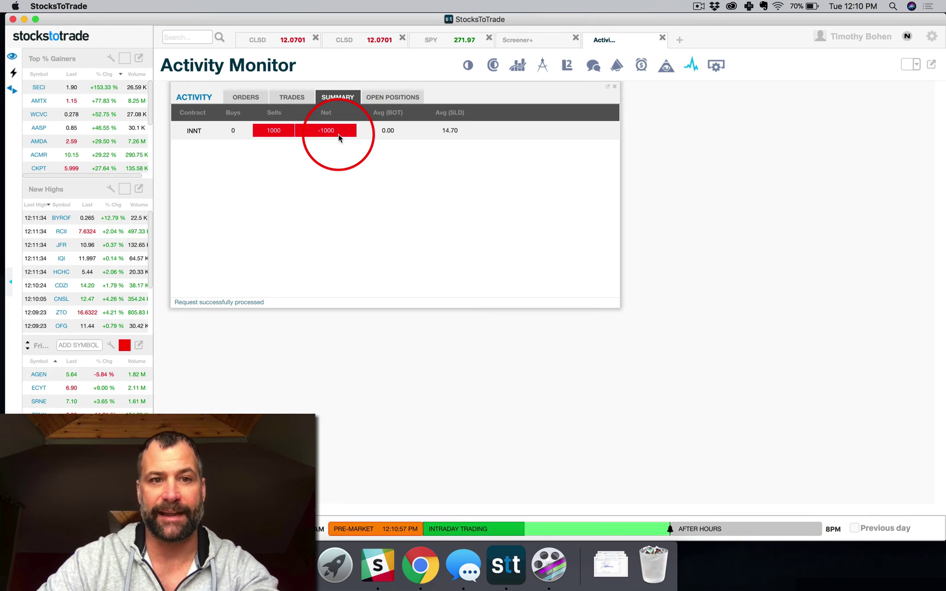
{"action": "left_click", "coordinate": [388, 98]}
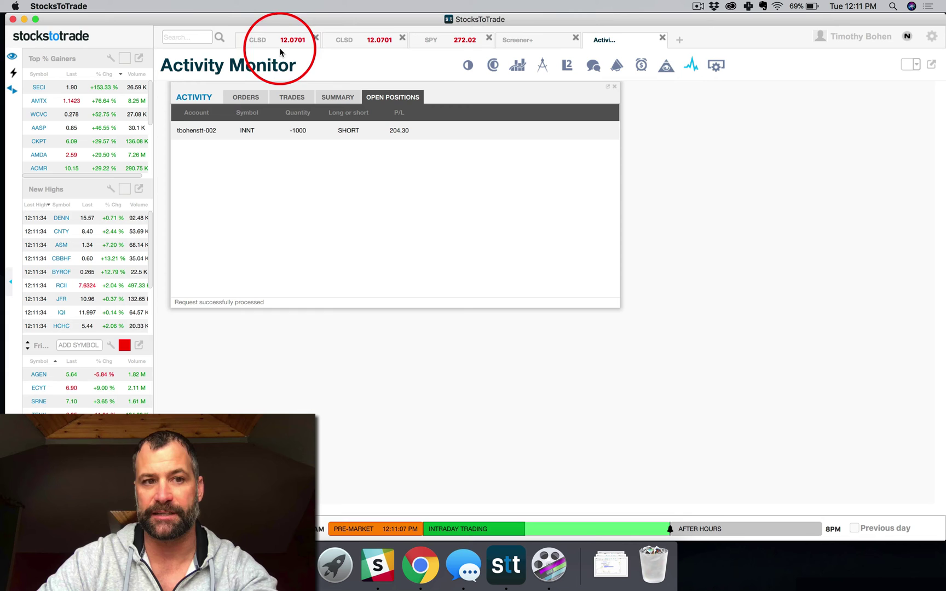
Step: Load INNT on the CLSD page and submit a 1000-share GTC buy limit at 14.5
{"action": "left_click", "coordinate": [257, 40]}
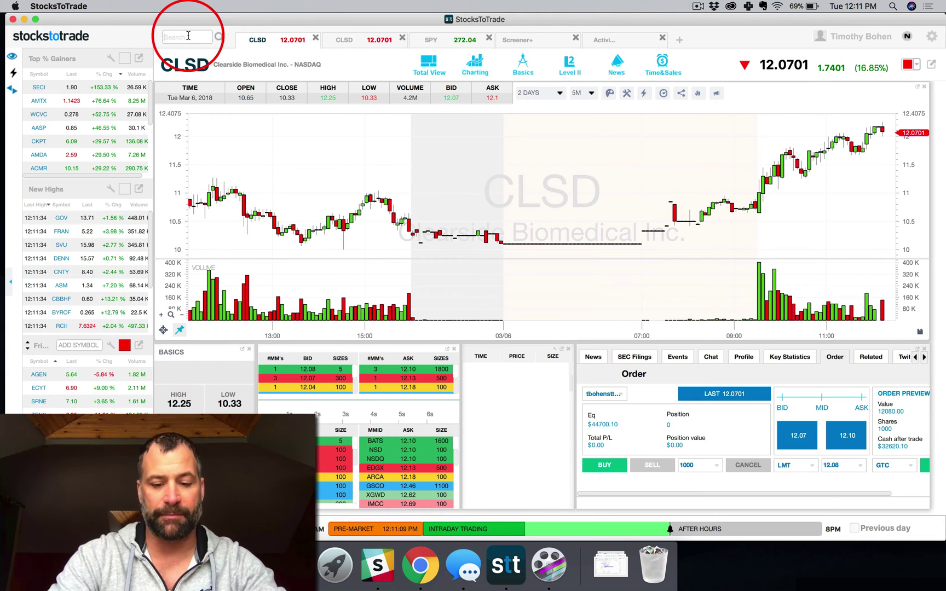
{"action": "type", "text": "INNT"}
{"action": "key", "text": "Return"}
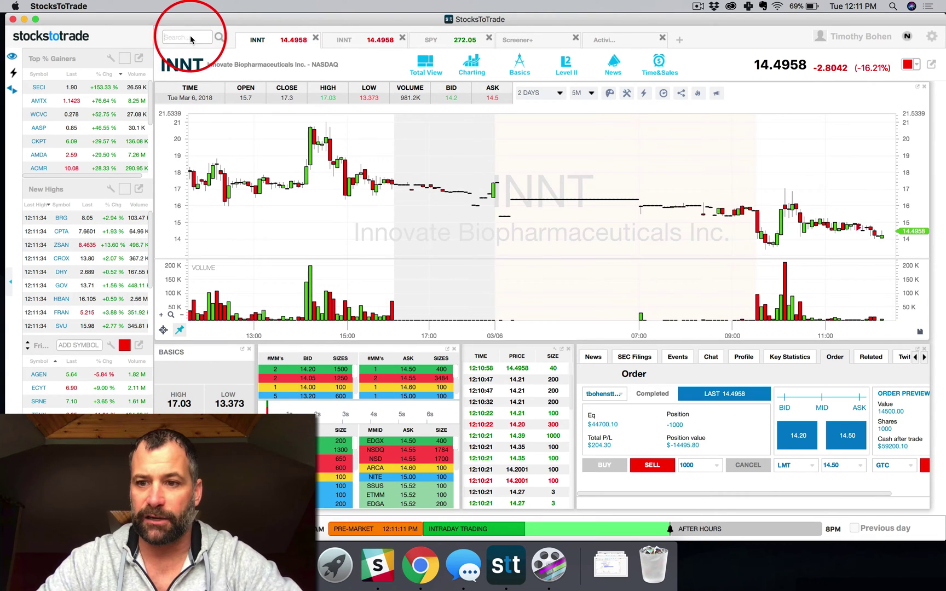
{"action": "left_click", "coordinate": [604, 465]}
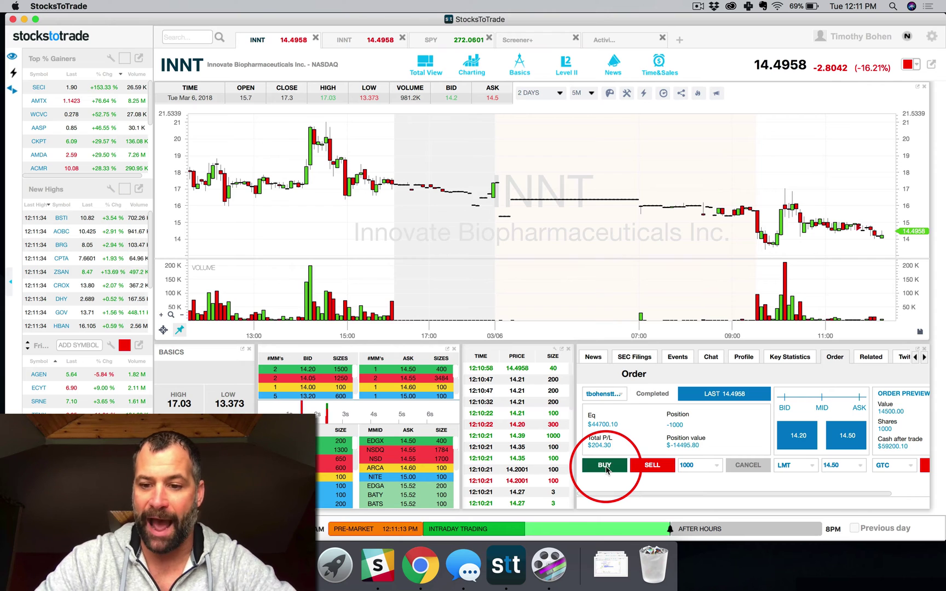
{"action": "scroll", "coordinate": [908, 496], "scroll_direction": "right", "scroll_amount": 3}
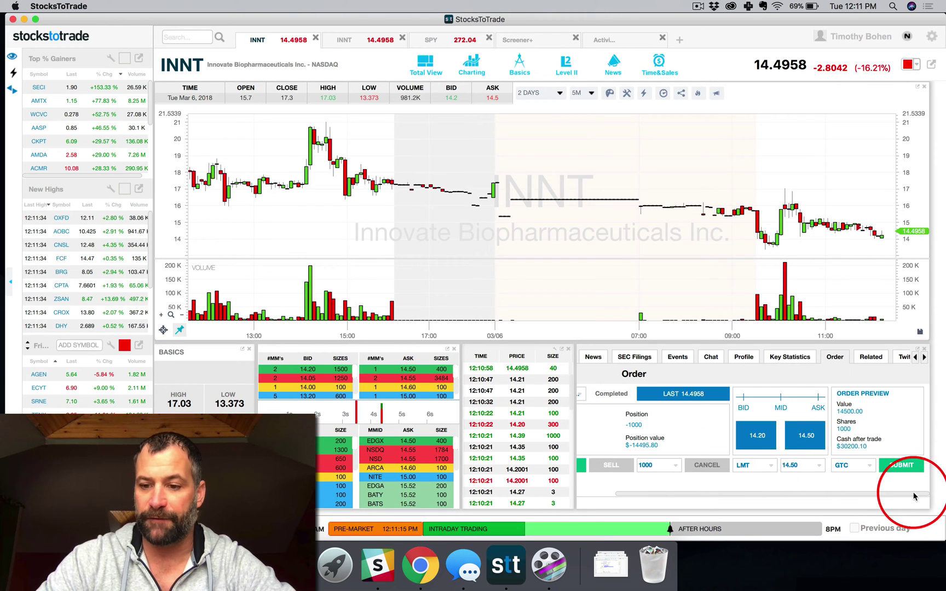
{"action": "left_click", "coordinate": [898, 466]}
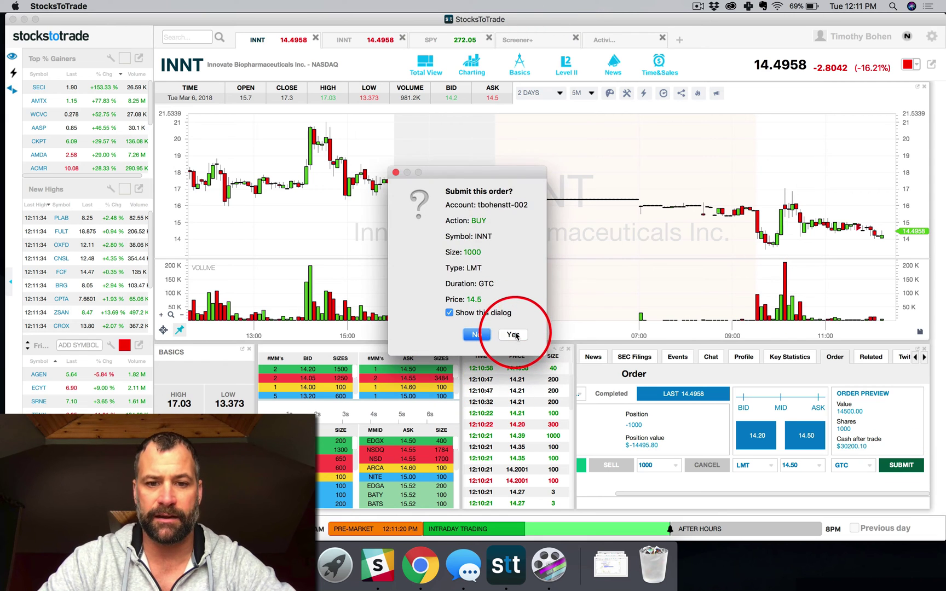
{"action": "left_click", "coordinate": [512, 335]}
Step: Show the Activity Monitor orders list with the INNT buy filled at 14.49
{"action": "left_click", "coordinate": [605, 39]}
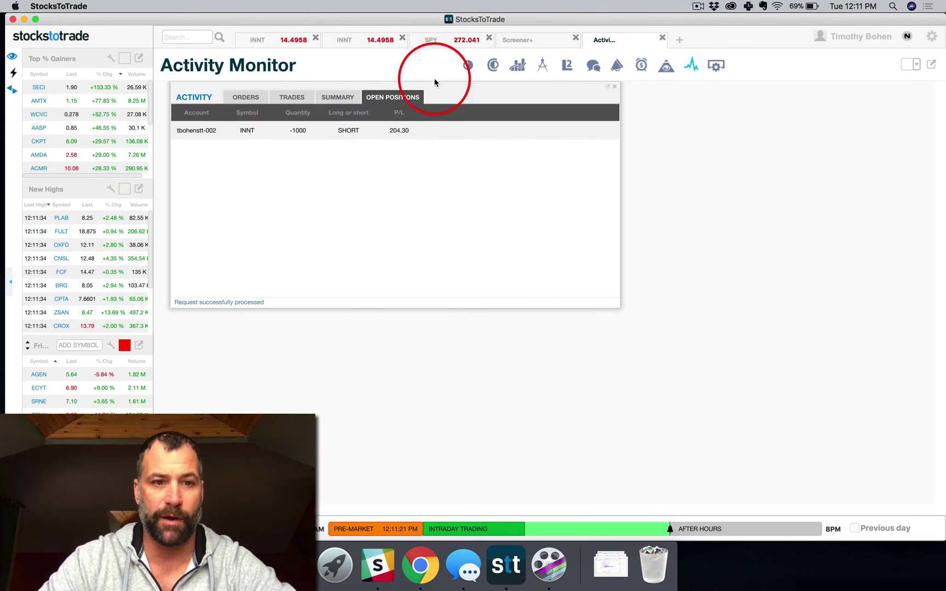
{"action": "left_click", "coordinate": [243, 99]}
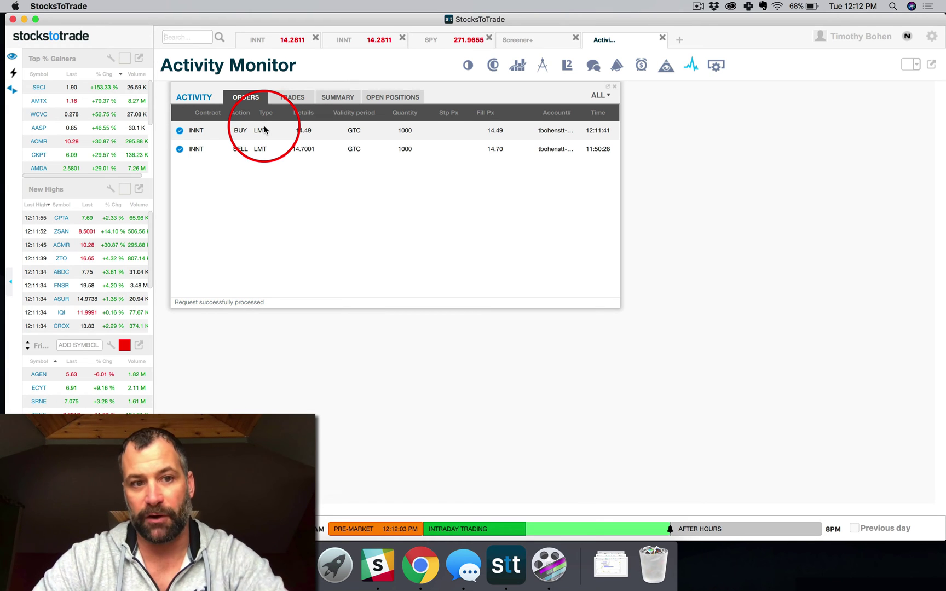
Step: Check INNT trades, summary and open positions to confirm 1000 bought at 14.49 offsets 1000 sold at 14.70
{"action": "left_click", "coordinate": [291, 97]}
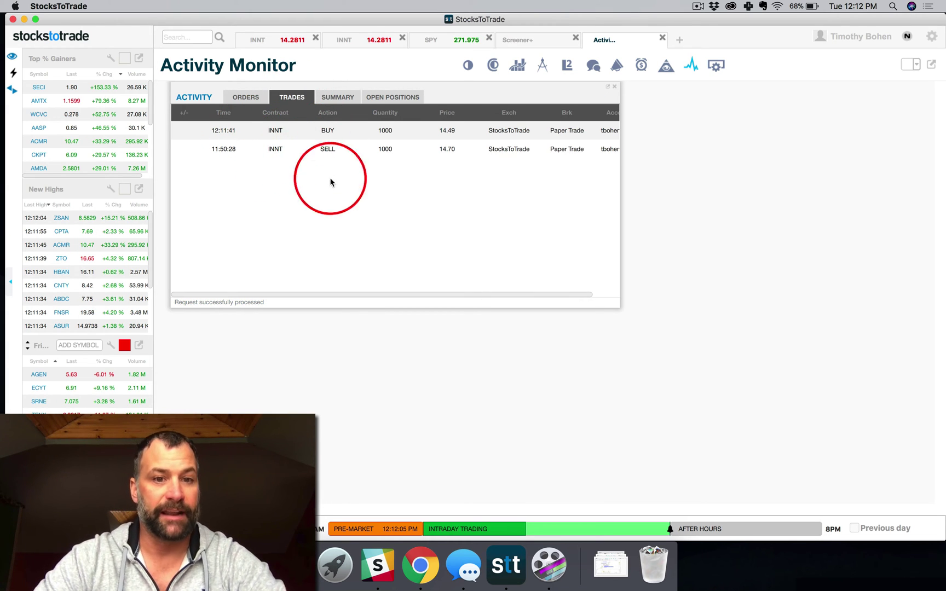
{"action": "scroll", "coordinate": [509, 167], "scroll_direction": "right", "scroll_amount": 2}
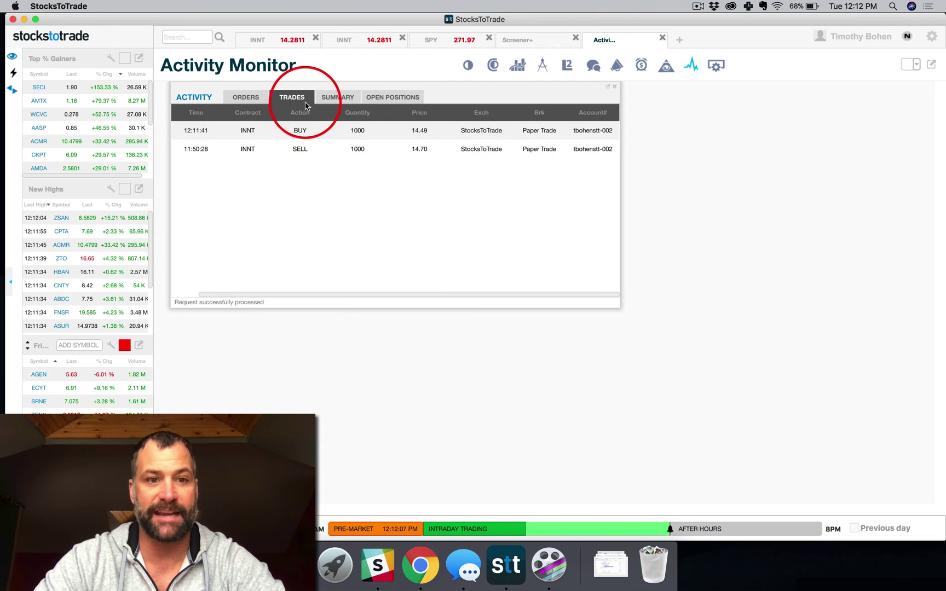
{"action": "left_click", "coordinate": [338, 97]}
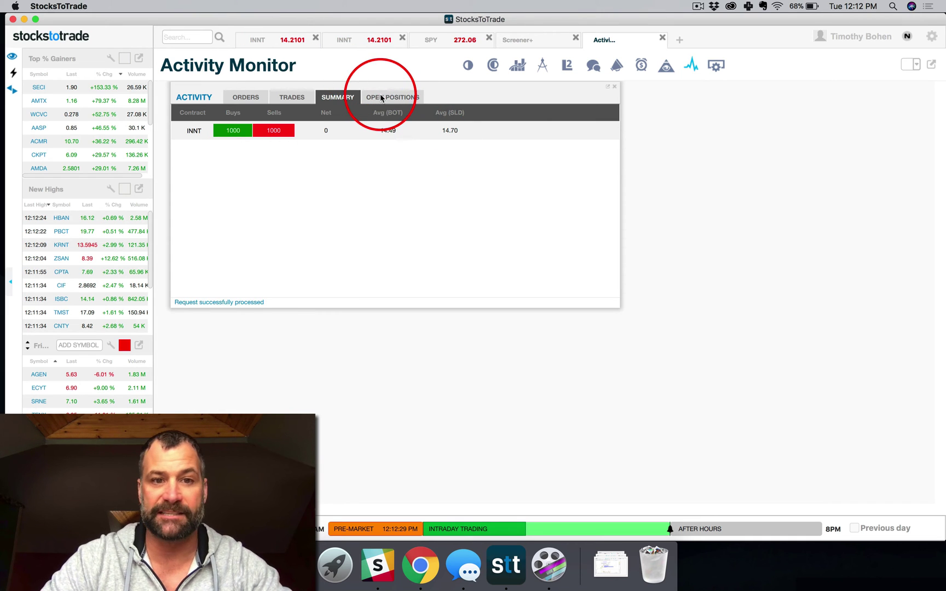
{"action": "left_click", "coordinate": [285, 45]}
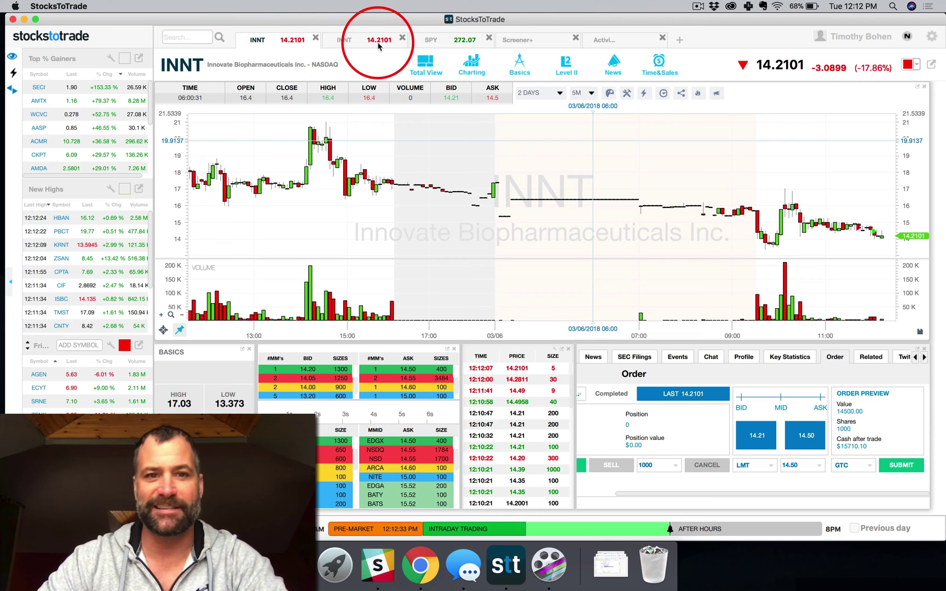
{"action": "left_click", "coordinate": [603, 40]}
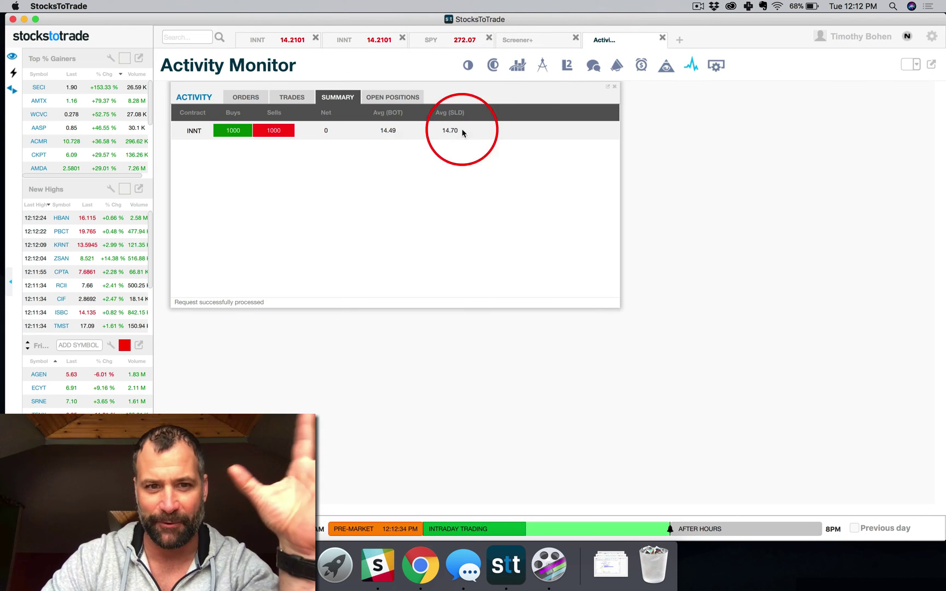
{"action": "left_click", "coordinate": [393, 98]}
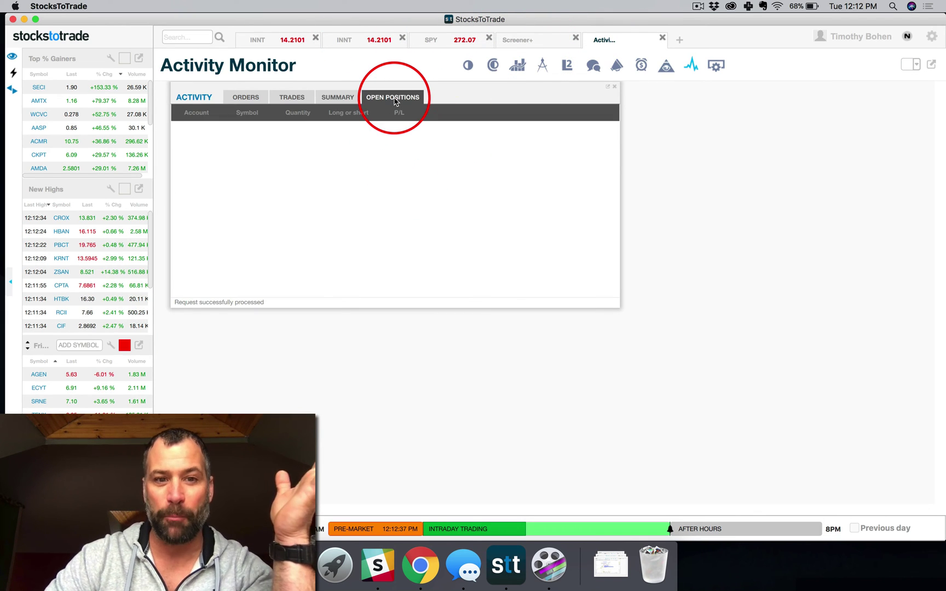
{"action": "left_click", "coordinate": [340, 98]}
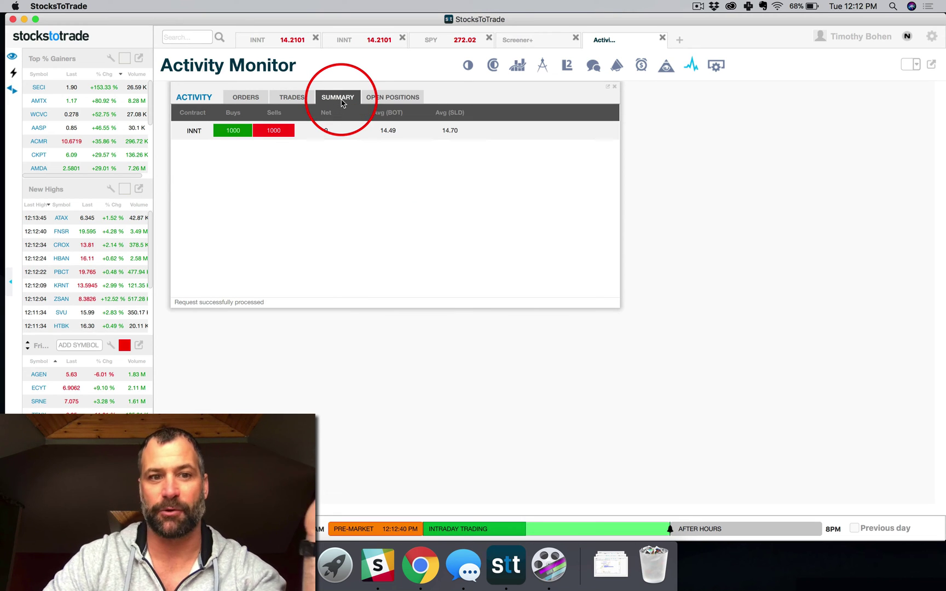
{"action": "left_click", "coordinate": [285, 101]}
{"action": "left_click", "coordinate": [237, 101]}
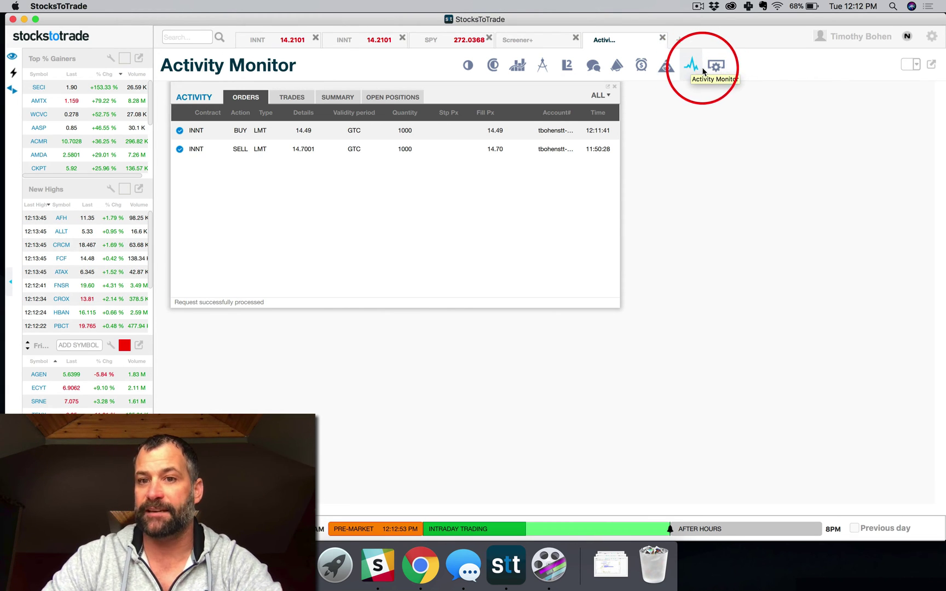
{"action": "left_click", "coordinate": [711, 68]}
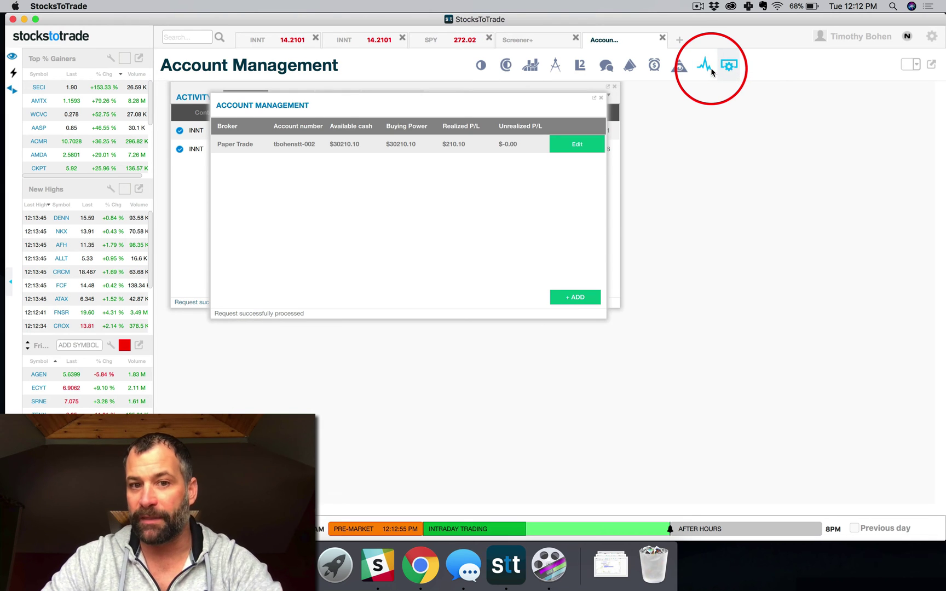
{"action": "left_click_drag", "start_coordinate": [460, 100], "coordinate": [629, 121]}
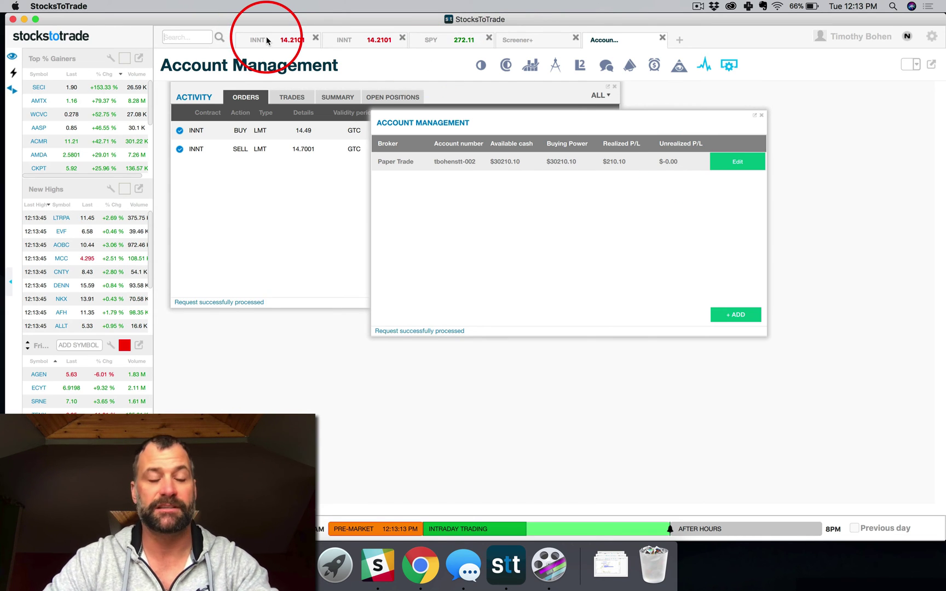
Step: Load the AAPL quote and order ticket from the INNT chart page
{"action": "left_click", "coordinate": [236, 40]}
{"action": "left_click", "coordinate": [205, 37]}
{"action": "type", "text": "AAPL"}
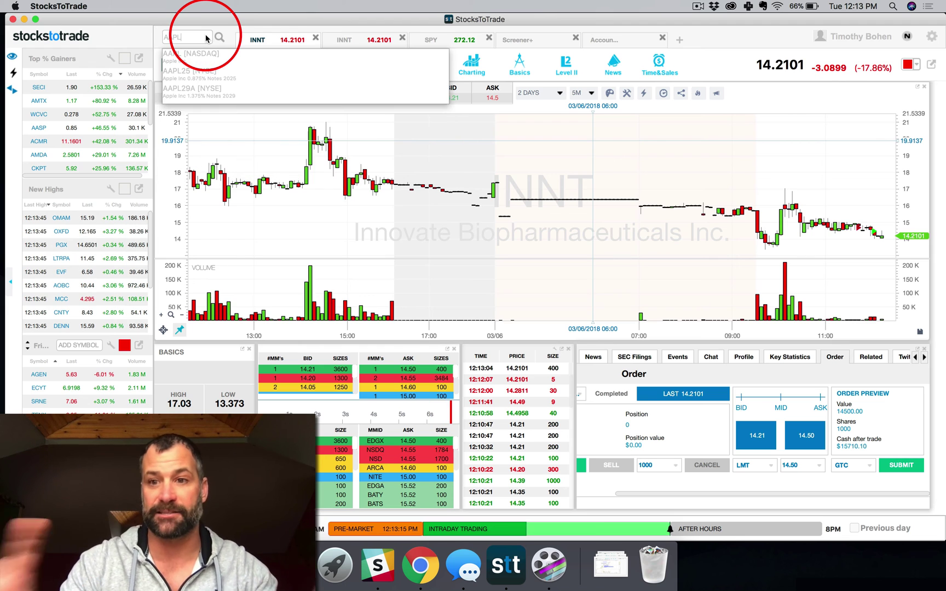
{"action": "key", "text": "Return"}
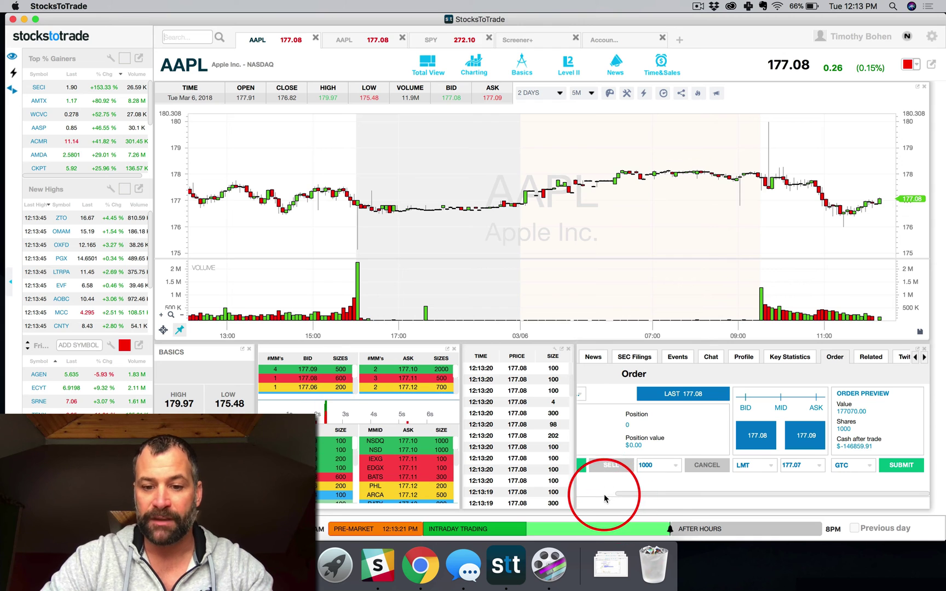
Step: Send a 1000-share AAPL limit buy at 175 and confirm it
{"action": "scroll", "coordinate": [608, 495], "scroll_direction": "left", "scroll_amount": 3}
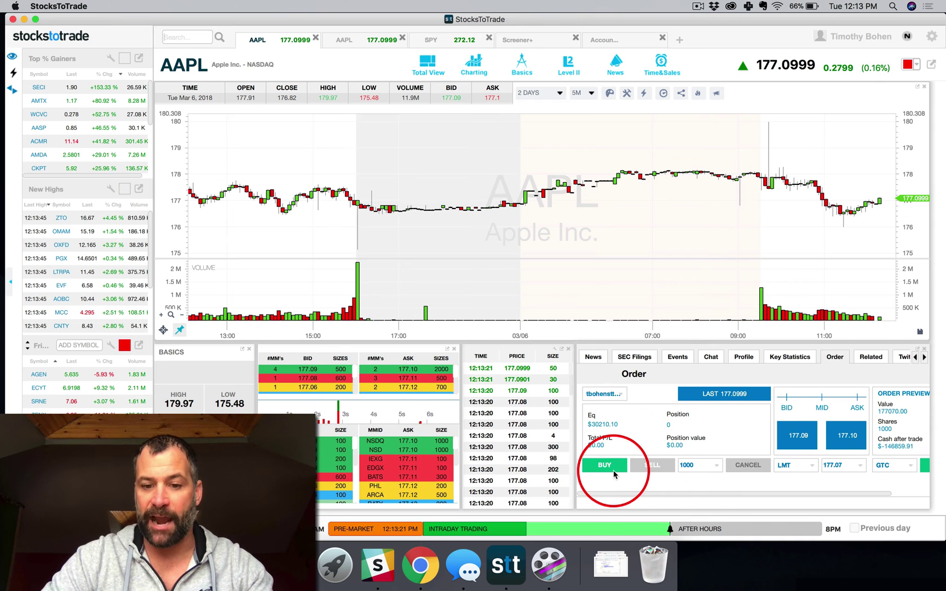
{"action": "left_click", "coordinate": [813, 466]}
{"action": "left_click", "coordinate": [804, 476]}
{"action": "left_click", "coordinate": [851, 466]}
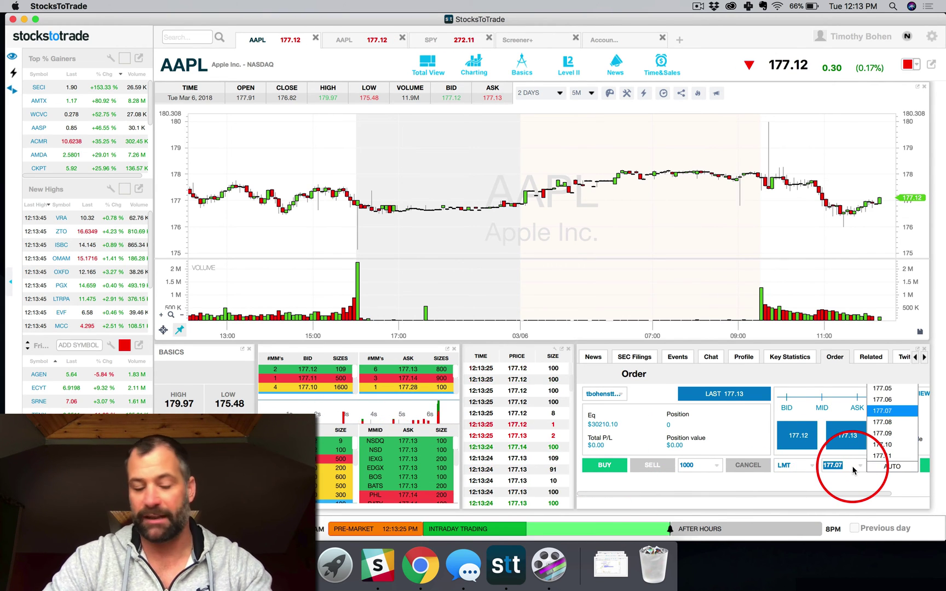
{"action": "type", "text": "175."}
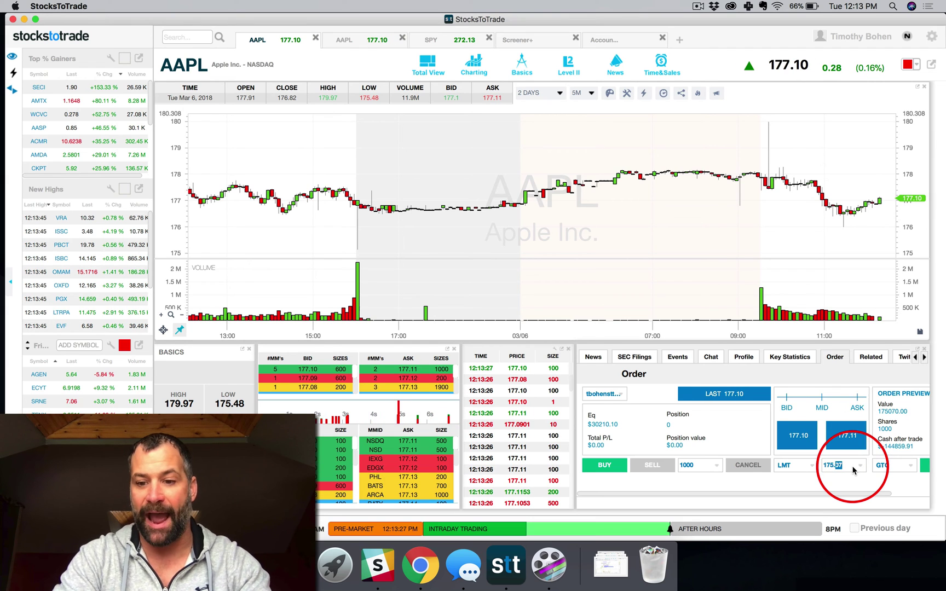
{"action": "key", "text": "BackSpace"}
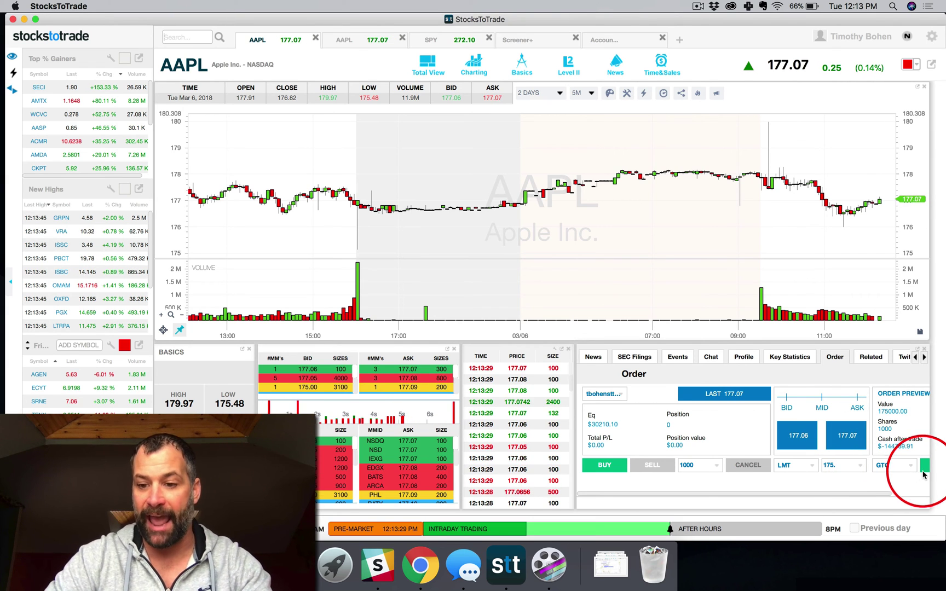
{"action": "left_click", "coordinate": [924, 469]}
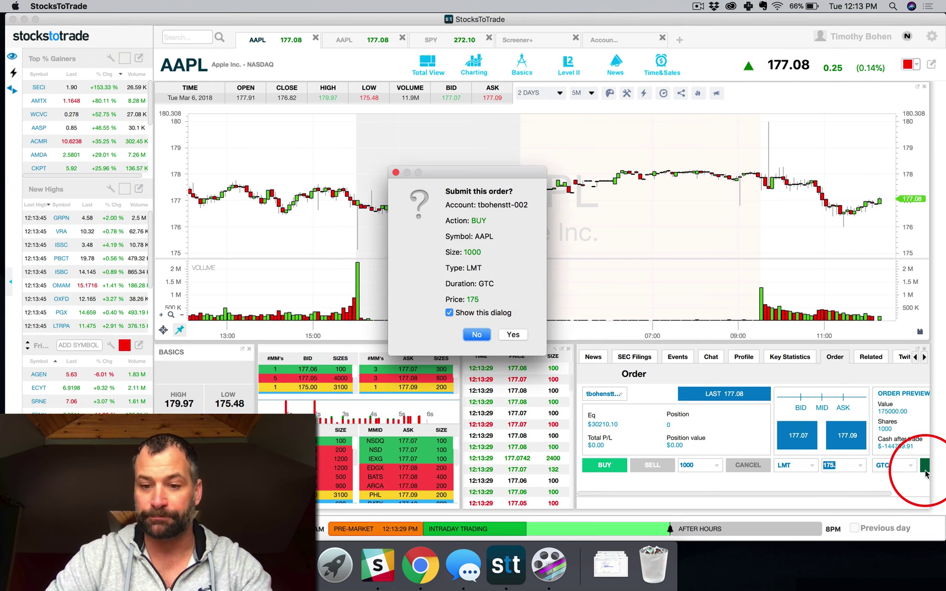
{"action": "left_click", "coordinate": [513, 335]}
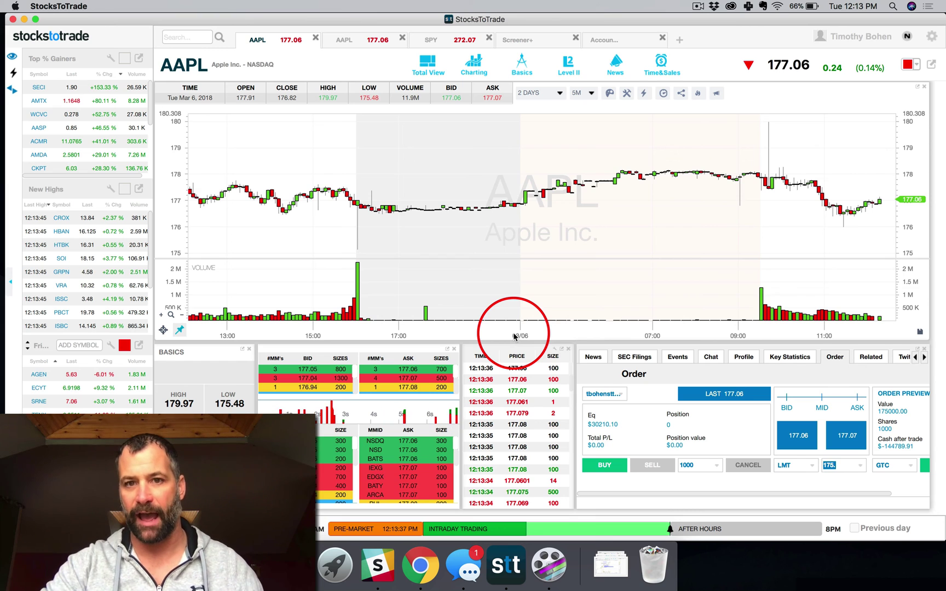
Step: Review the INNT orders and executed trades, then return to the AAPL order ticket
{"action": "left_click", "coordinate": [614, 40]}
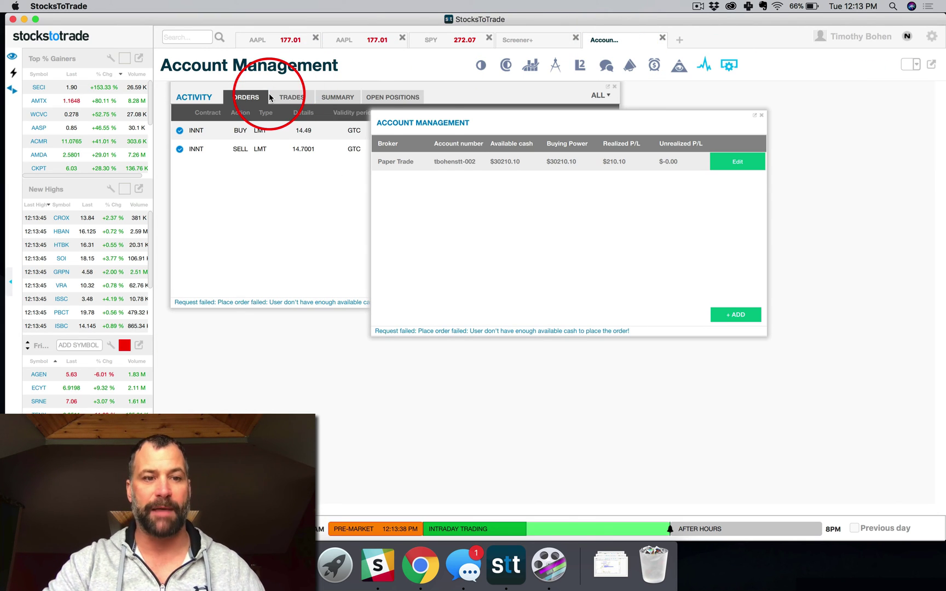
{"action": "left_click", "coordinate": [451, 92]}
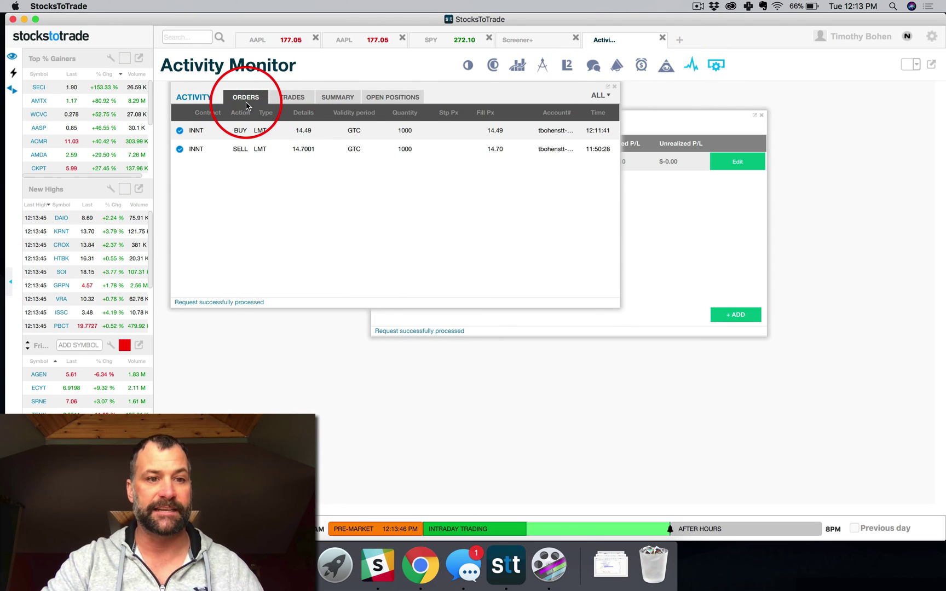
{"action": "left_click", "coordinate": [291, 97]}
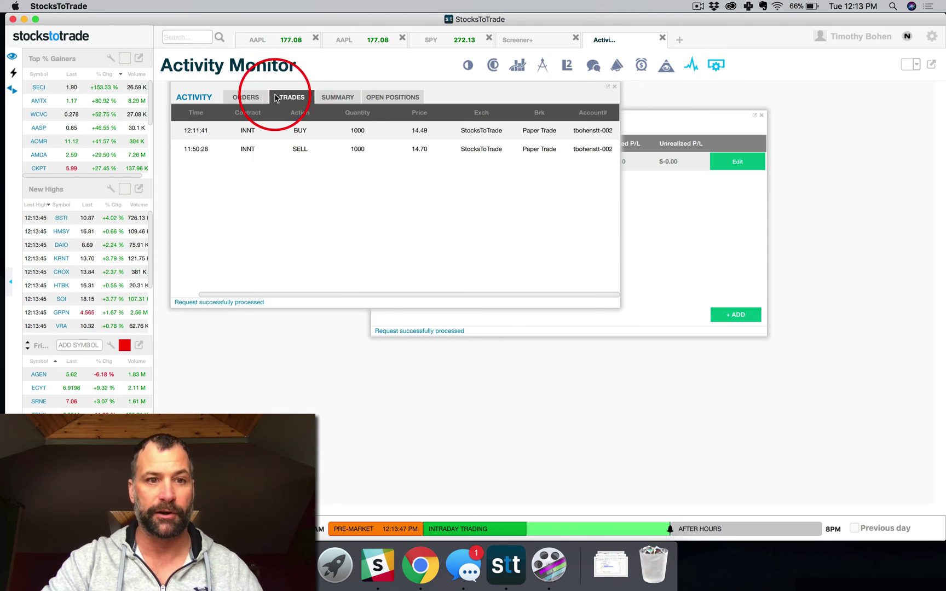
{"action": "left_click", "coordinate": [246, 97]}
{"action": "left_click", "coordinate": [300, 98]}
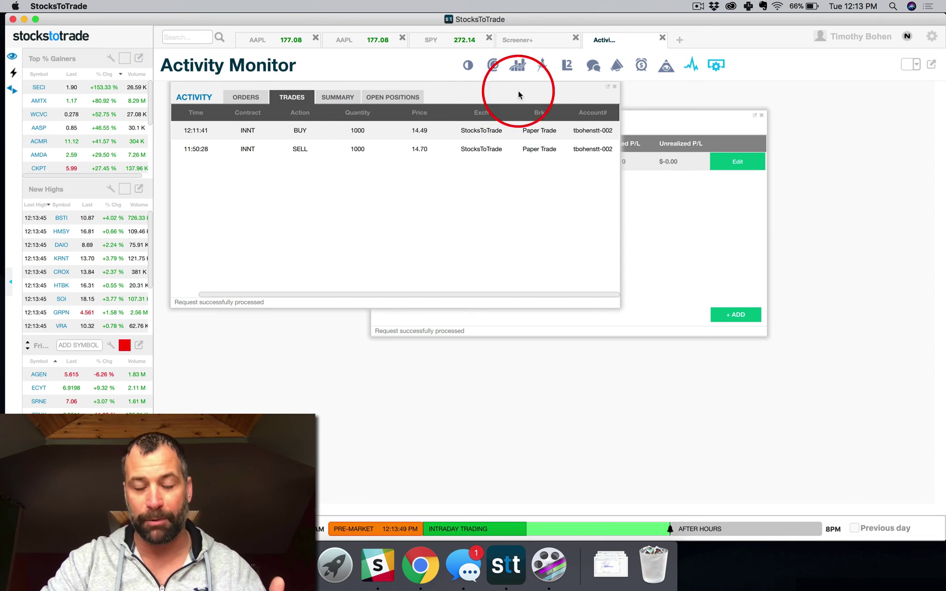
{"action": "left_click", "coordinate": [255, 39]}
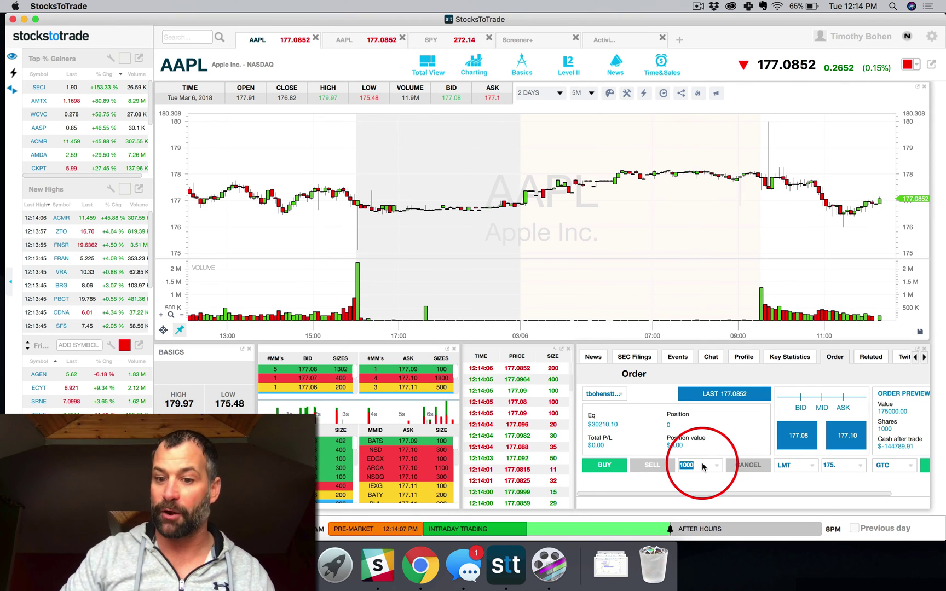
Step: Change the AAPL order to 10 shares at limit 175 and submit it
{"action": "type", "text": "10"}
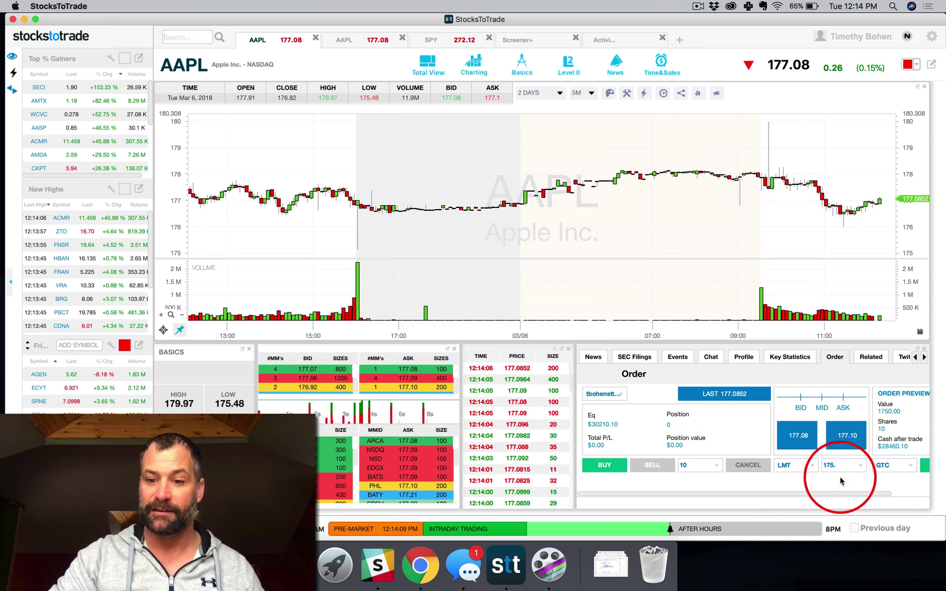
{"action": "left_click", "coordinate": [924, 468]}
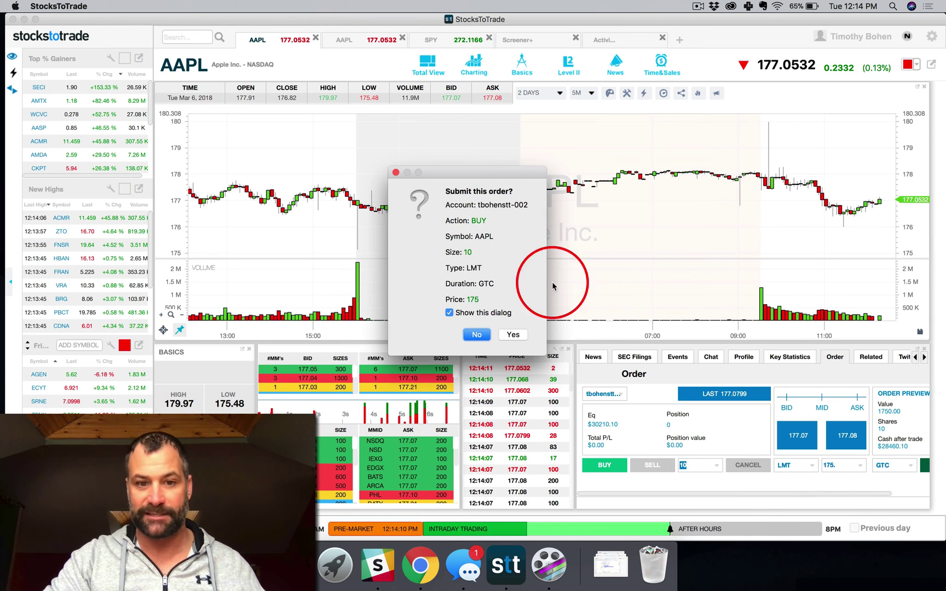
{"action": "left_click", "coordinate": [513, 334]}
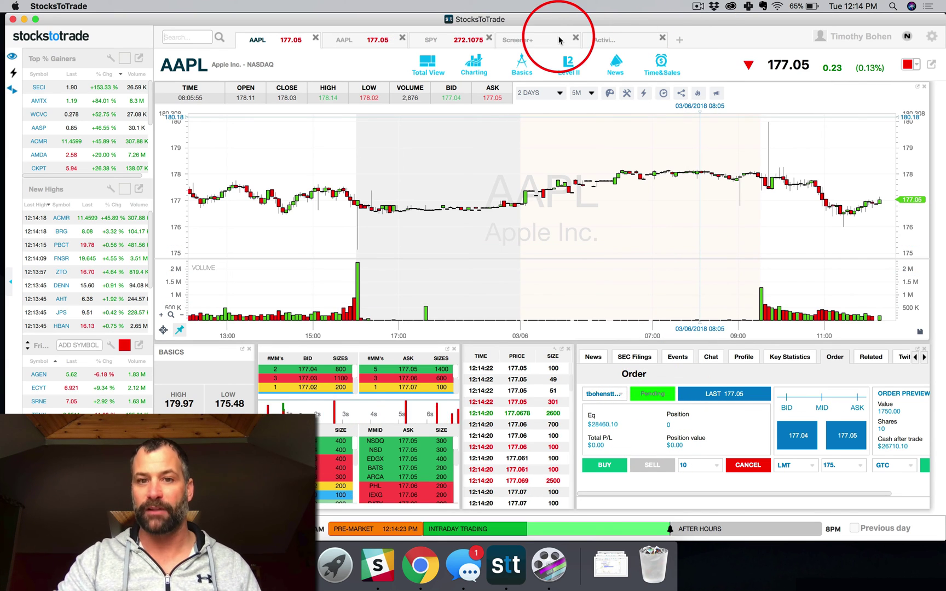
Step: Show the Activity Monitor orders list with the pending 10-share AAPL buy at 175
{"action": "left_click", "coordinate": [600, 40]}
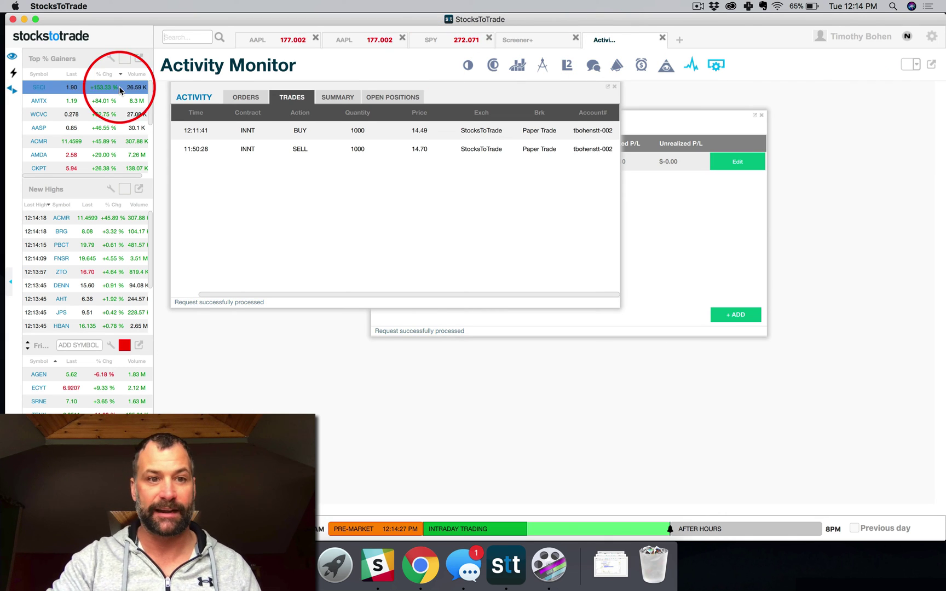
{"action": "left_click", "coordinate": [241, 97]}
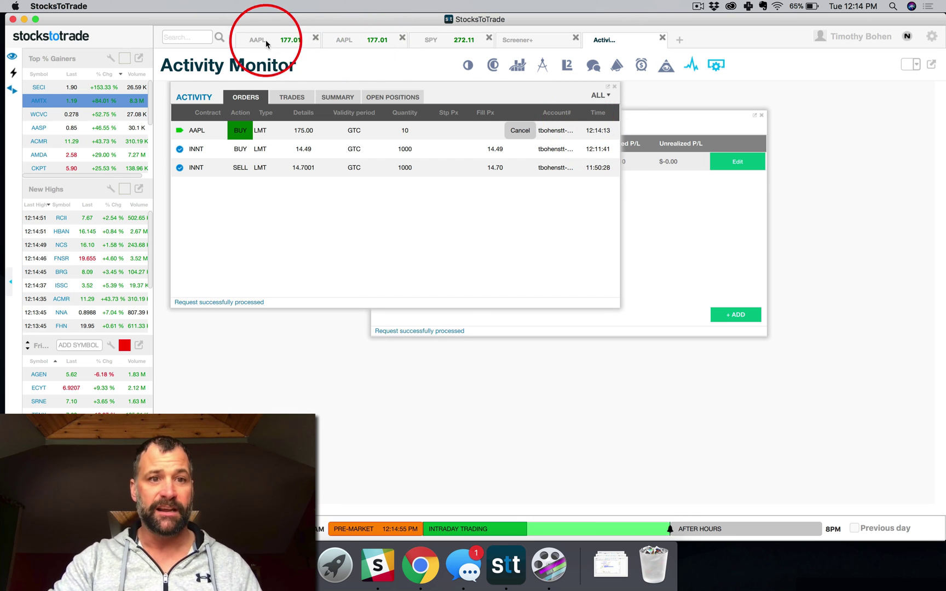
Step: Cancel the pending 10-share AAPL buy limit order from Activity Monitor, then review Open Positions
{"action": "left_click", "coordinate": [288, 49]}
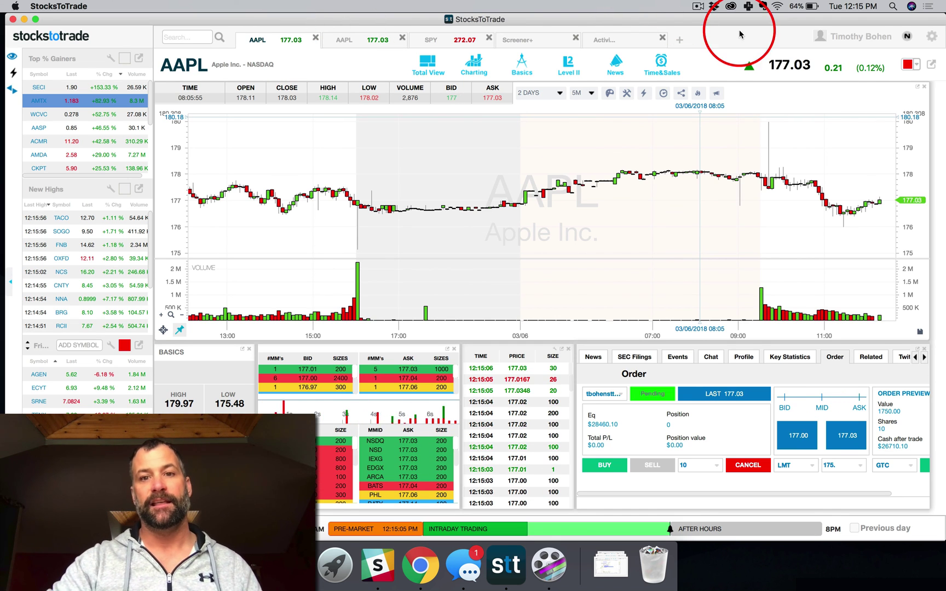
{"action": "left_click", "coordinate": [603, 39]}
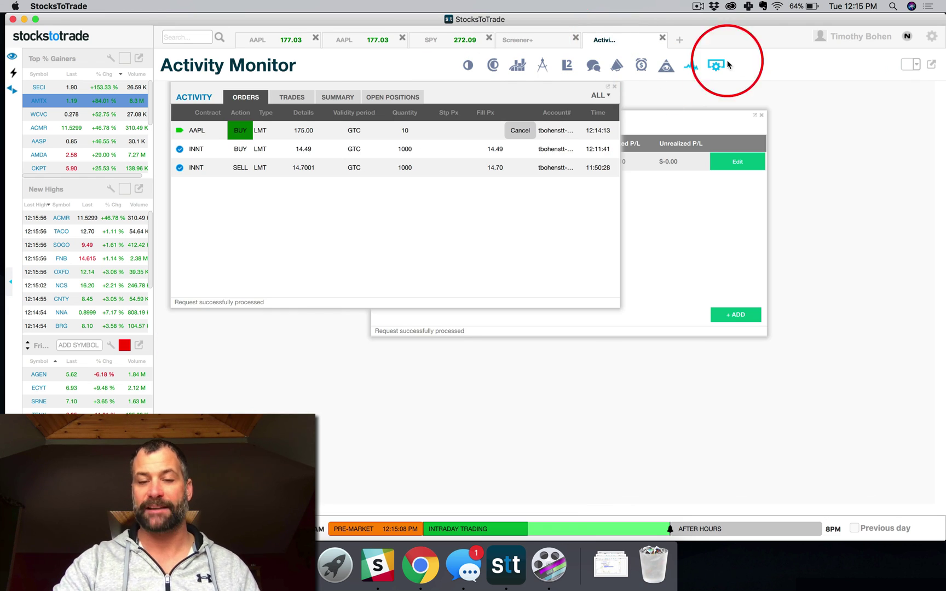
{"action": "left_click", "coordinate": [697, 68]}
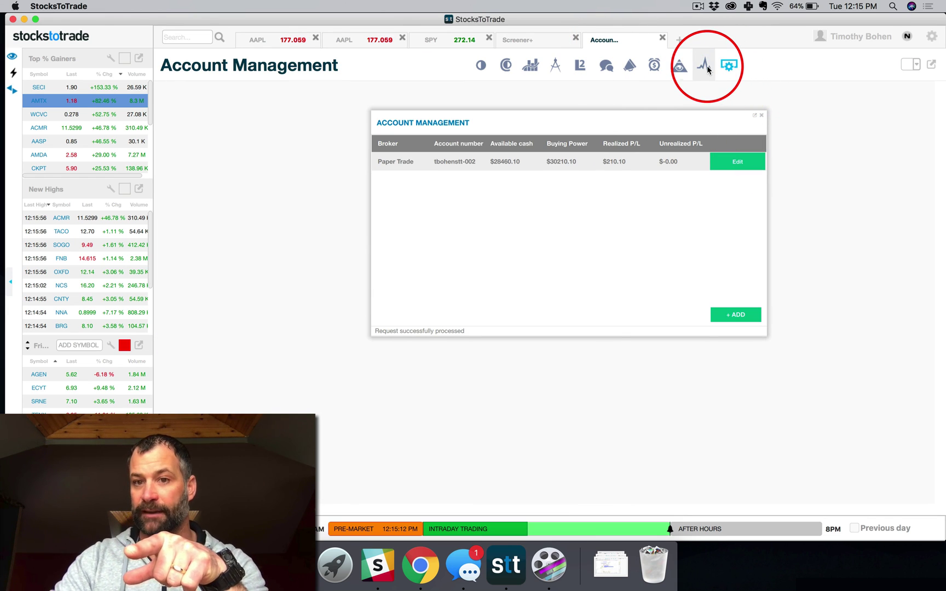
{"action": "left_click", "coordinate": [706, 67]}
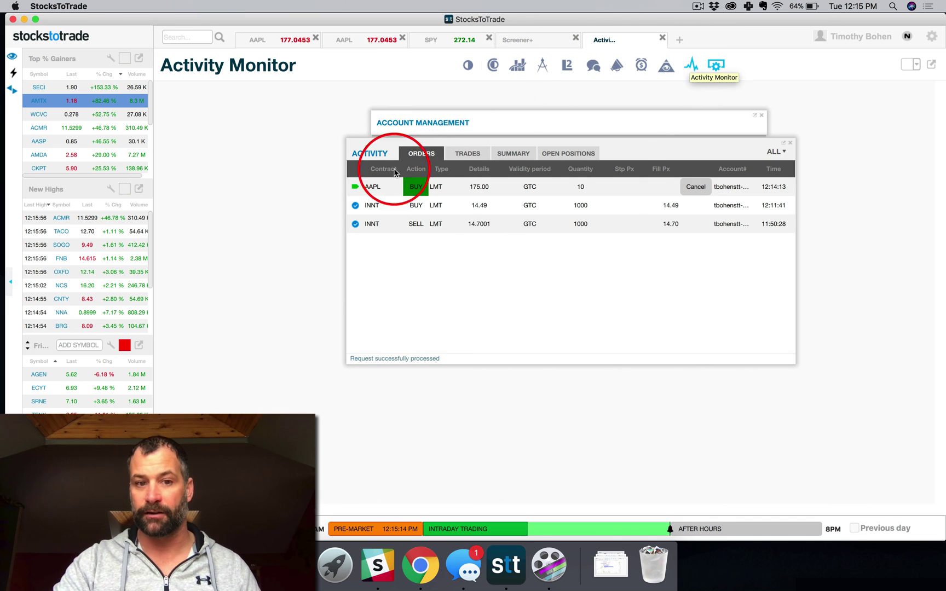
{"action": "left_click", "coordinate": [684, 188]}
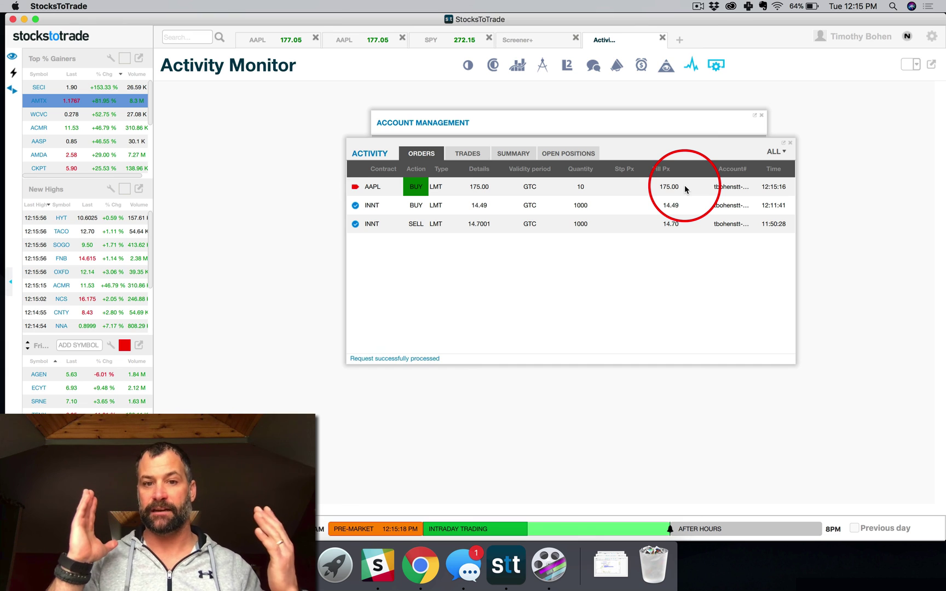
{"action": "left_click", "coordinate": [573, 157]}
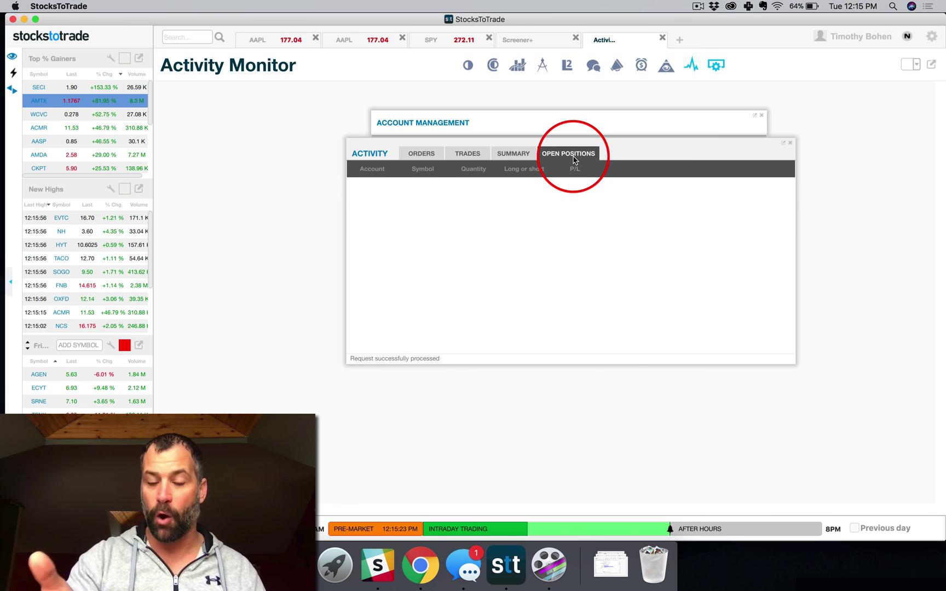